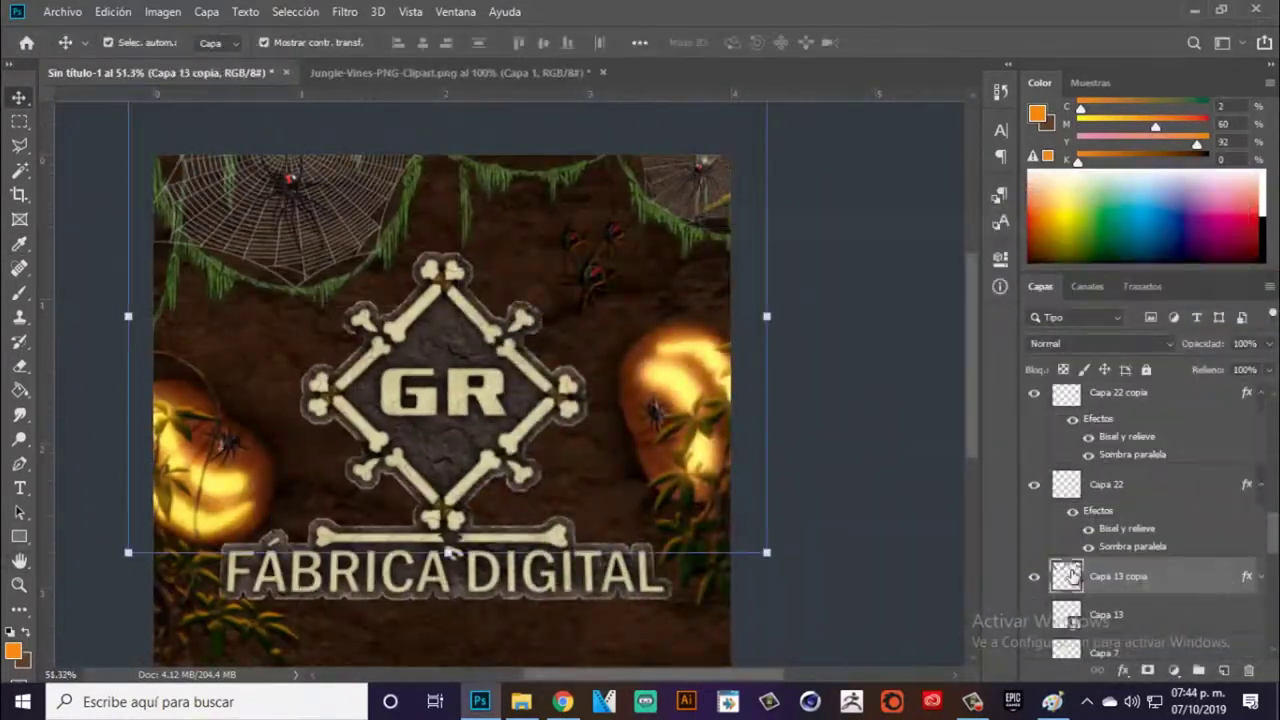
Step: Open the Estilo de capa (Layer Style) settings for the Capa 13 copia logo layer's effects
double_click(1068, 575)
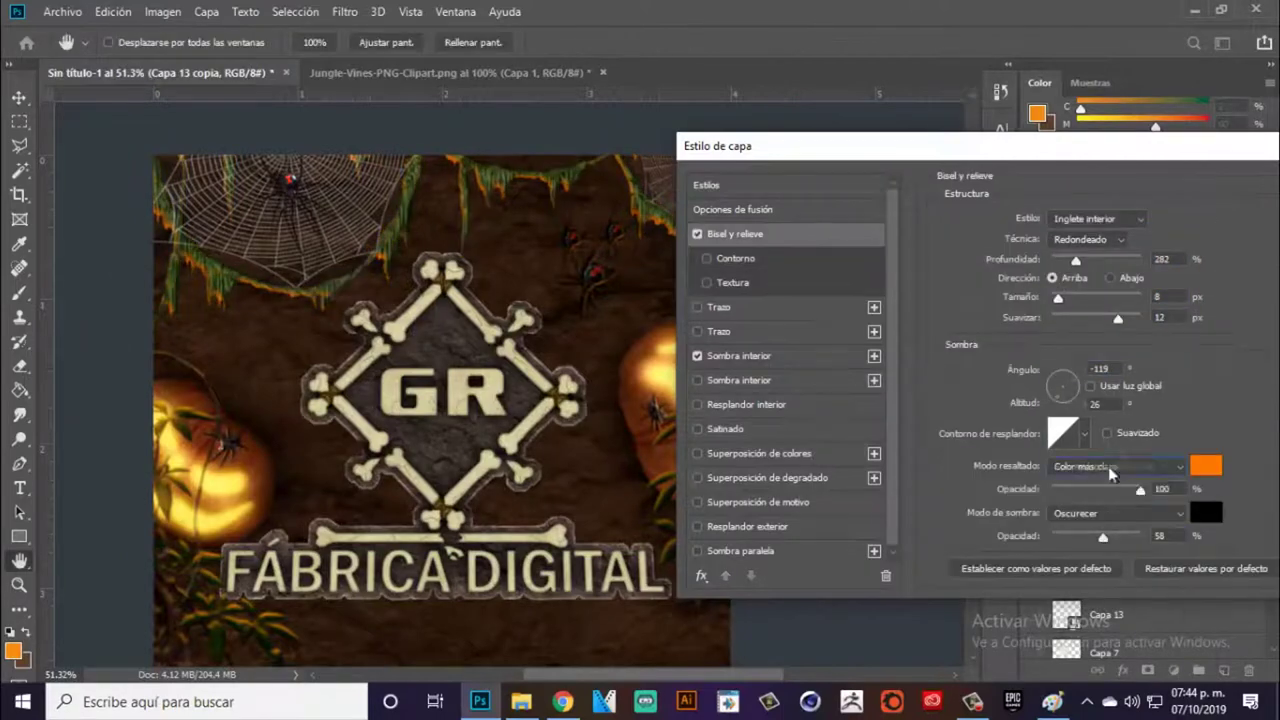